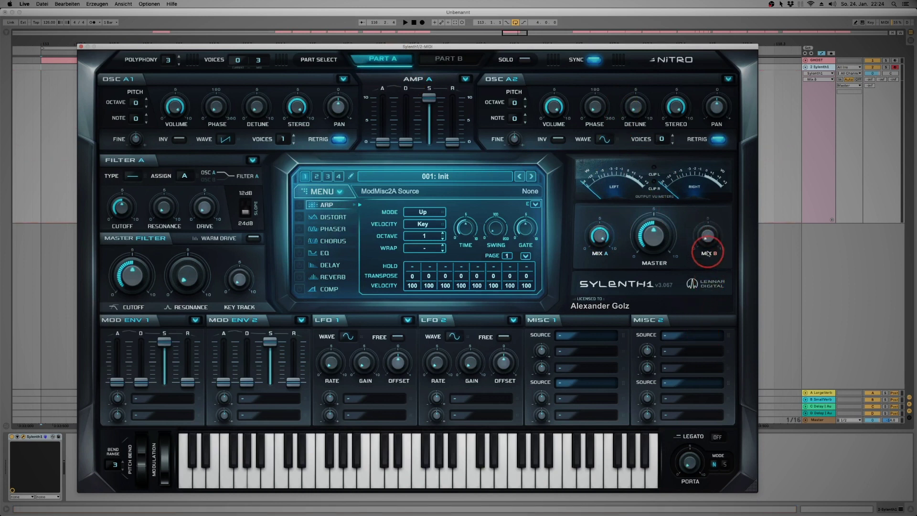
- Set oscillator A1 to a sine wave and oscillator A2 to a saw wave with one voice
{"action": "left_click", "coordinate": [229, 141]}
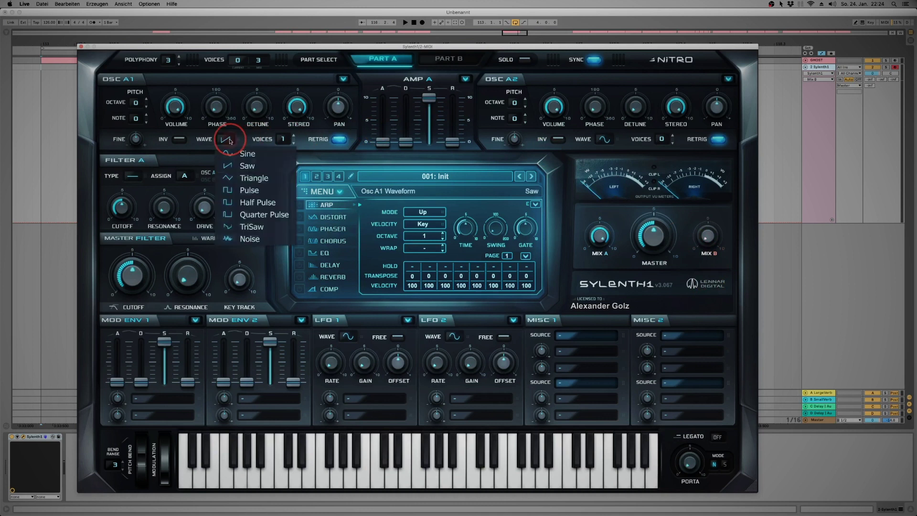
{"action": "left_click", "coordinate": [236, 155]}
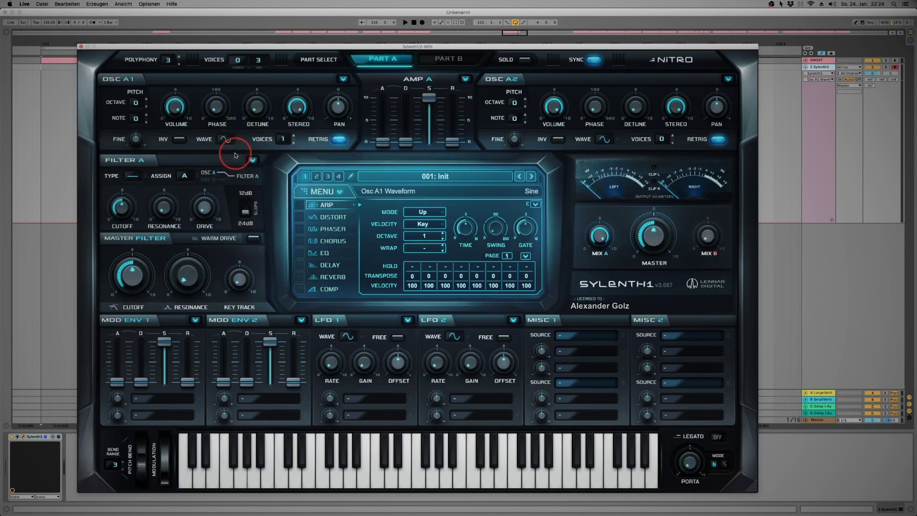
{"action": "left_click", "coordinate": [604, 142]}
{"action": "left_click", "coordinate": [611, 167]}
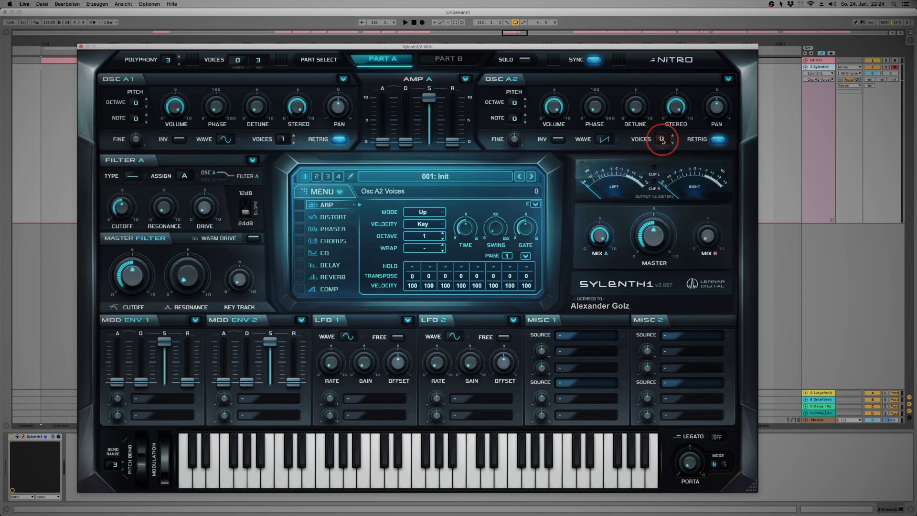
{"action": "left_click_drag", "start_coordinate": [663, 140], "coordinate": [663, 124]}
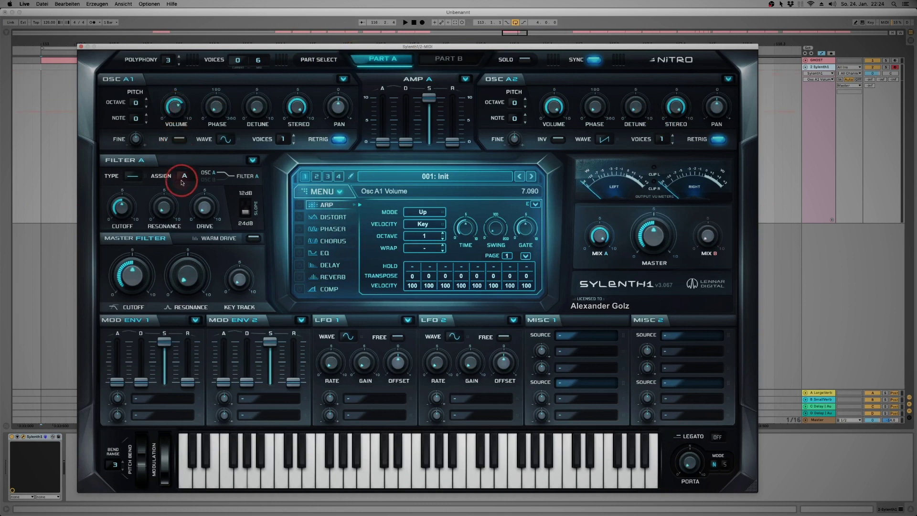
- Lower oscillator A1's volume to about 7.09 and turn the stereo amount of oscillators A1 and A2 fully down
{"action": "left_click_drag", "start_coordinate": [554, 110], "coordinate": [337, 96]}
{"action": "left_click", "coordinate": [300, 106]}
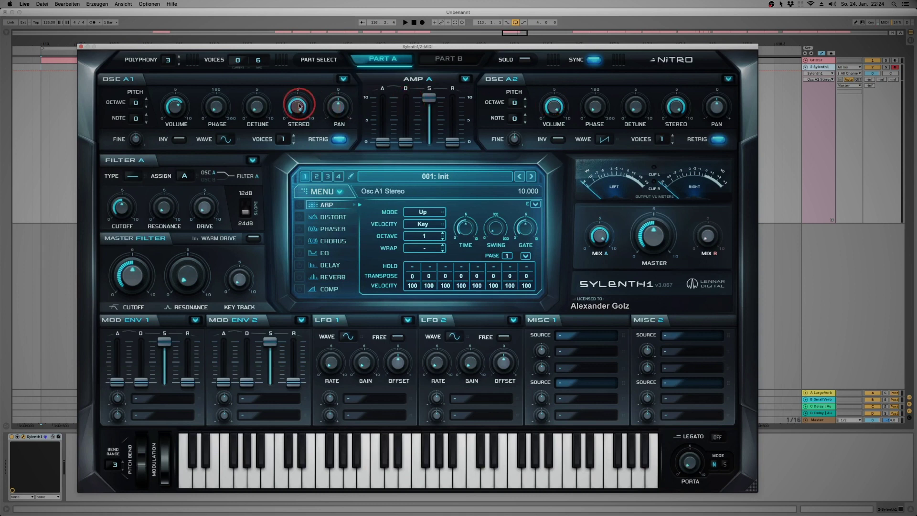
{"action": "left_click", "coordinate": [679, 105]}
{"action": "left_click_drag", "start_coordinate": [679, 105], "coordinate": [632, 153]}
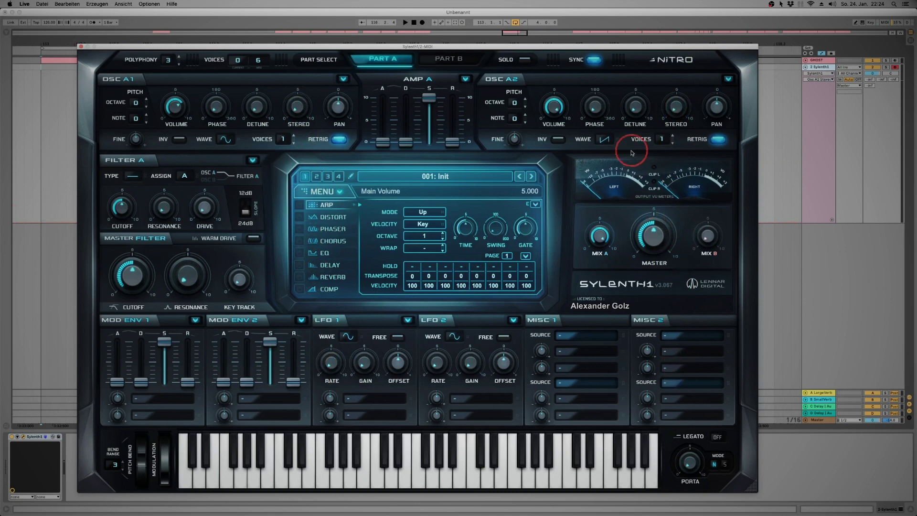
- Set Filter A's type to Lowpass and lower the master filter cutoff to about 3.7
{"action": "left_click", "coordinate": [135, 176]}
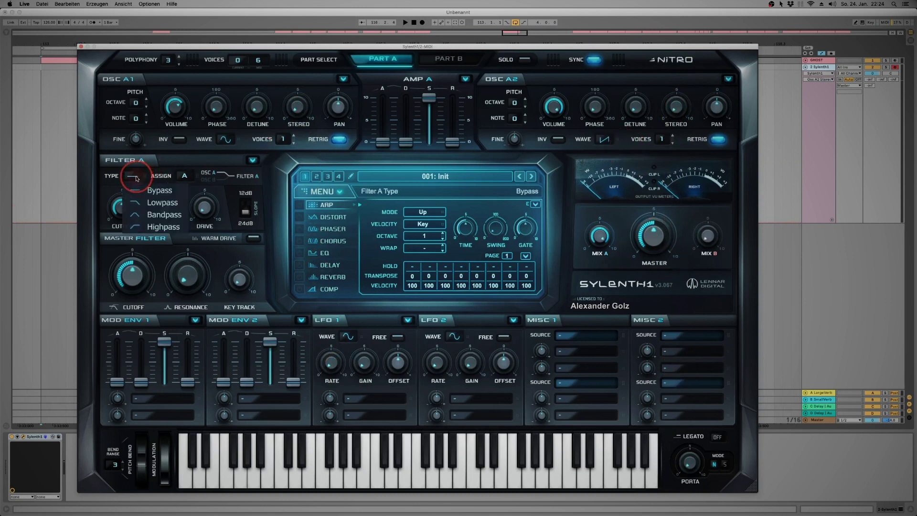
{"action": "left_click", "coordinate": [148, 202]}
{"action": "left_click_drag", "start_coordinate": [125, 205], "coordinate": [134, 295]}
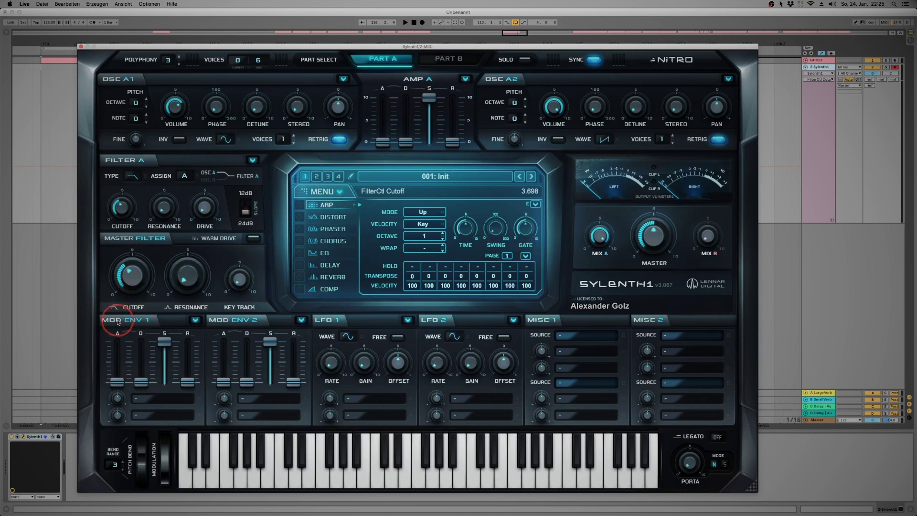
- Route Mod Env 1 to Cutoff A and raise the envelope's decay and release to roughly a third
{"action": "left_click", "coordinate": [154, 400]}
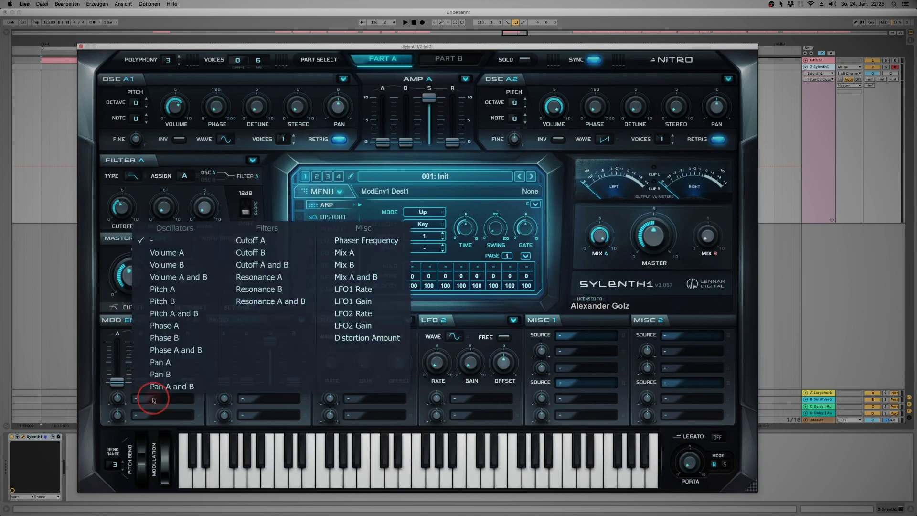
{"action": "left_click", "coordinate": [256, 243]}
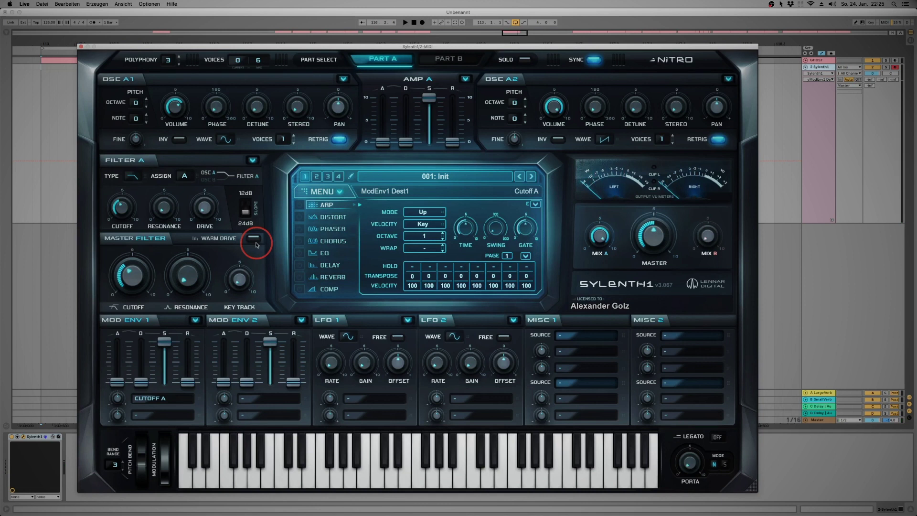
{"action": "left_click_drag", "start_coordinate": [145, 388], "coordinate": [140, 330]}
{"action": "mouse_move", "coordinate": [187, 379]}
{"action": "left_mouse_down"}
{"action": "mouse_move", "coordinate": [186, 340]}
{"action": "mouse_move", "coordinate": [187, 371]}
{"action": "left_mouse_up"}
{"action": "left_click_drag", "start_coordinate": [122, 421], "coordinate": [119, 378]}
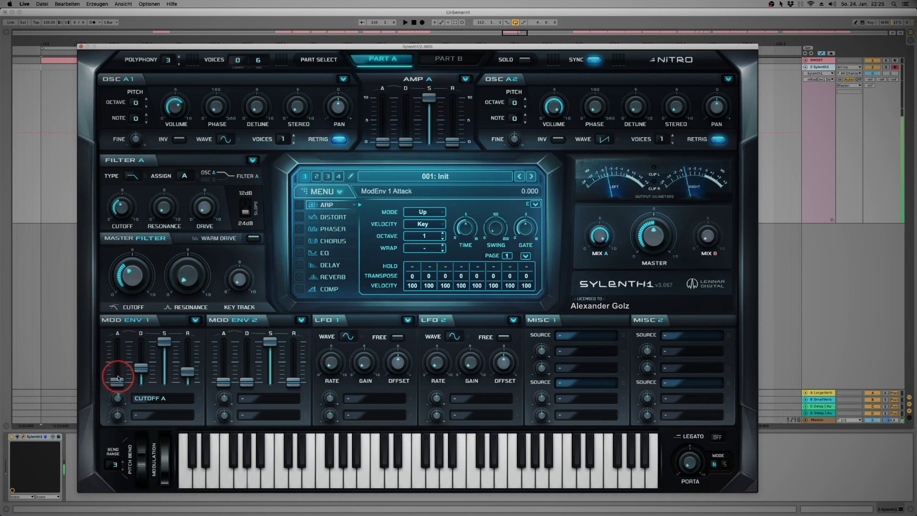
- Fine-tune Filter A's cutoff and raise the Amp A envelope's release to about 3.2
{"action": "left_click_drag", "start_coordinate": [122, 202], "coordinate": [124, 221]}
{"action": "left_click", "coordinate": [451, 143]}
{"action": "left_click_drag", "start_coordinate": [452, 143], "coordinate": [452, 95]}
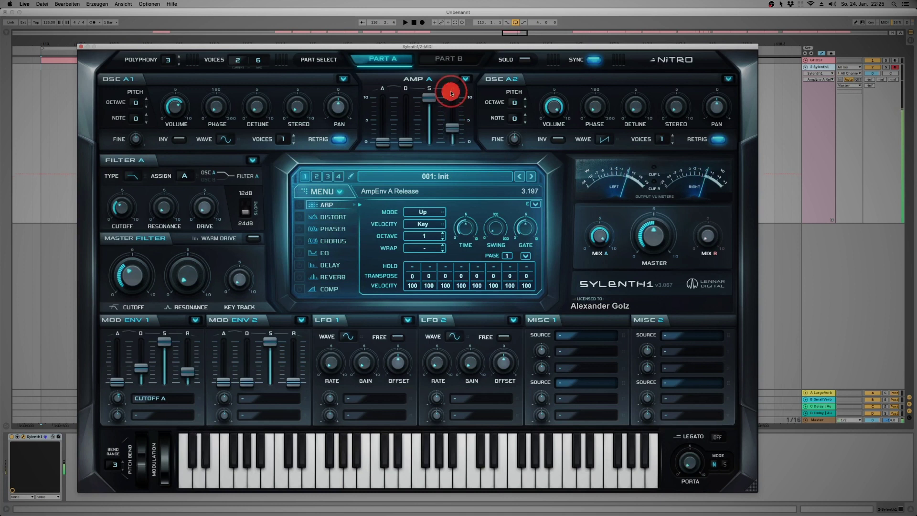
{"action": "left_click", "coordinate": [221, 343]}
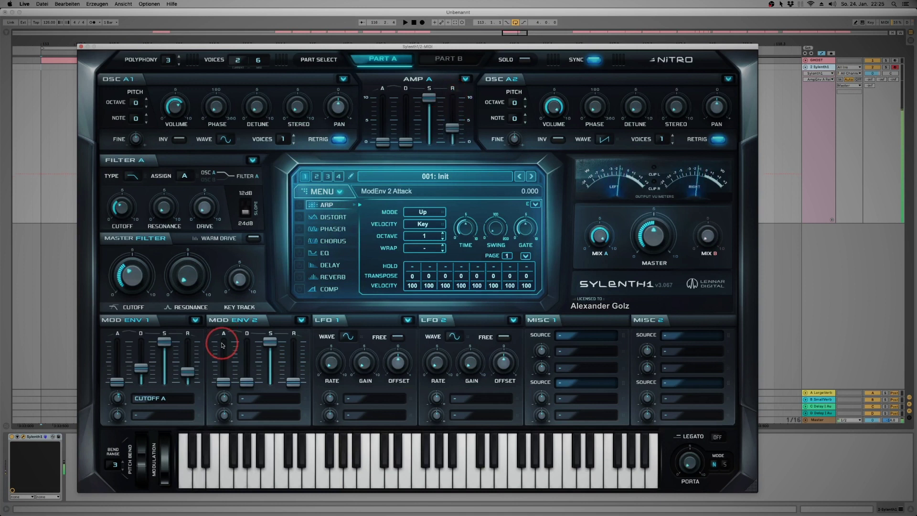
{"action": "left_click", "coordinate": [176, 356]}
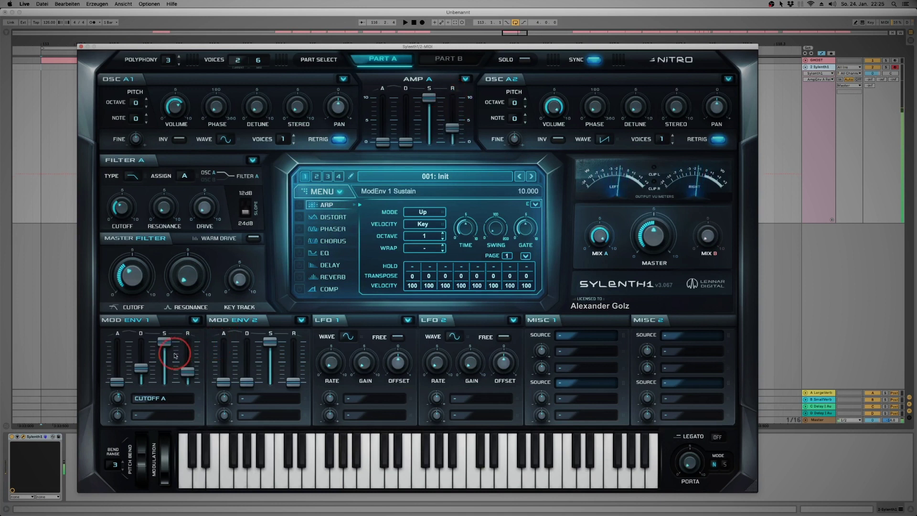
{"action": "left_click", "coordinate": [123, 210]}
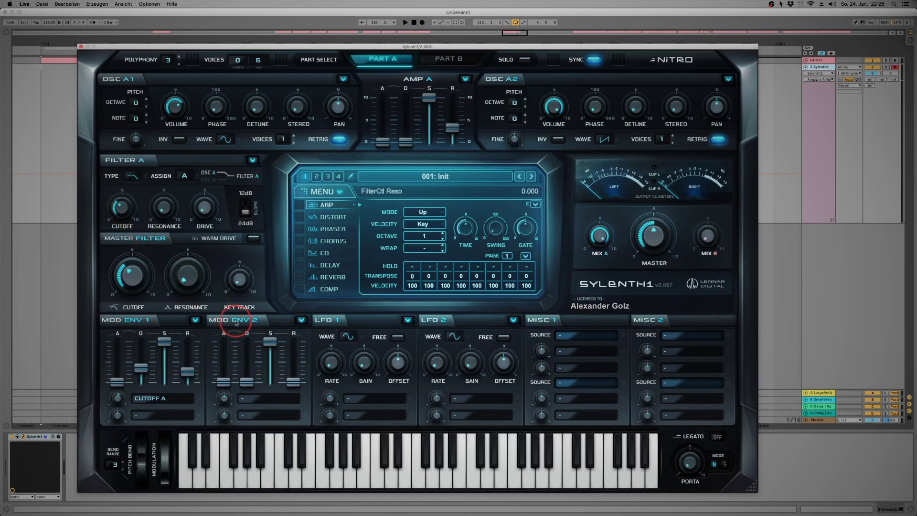
- Route Mod Env 2 to Cutoff A by an amount of about 1.26, with low sustain and a decay of about 1.43
{"action": "left_click", "coordinate": [279, 400]}
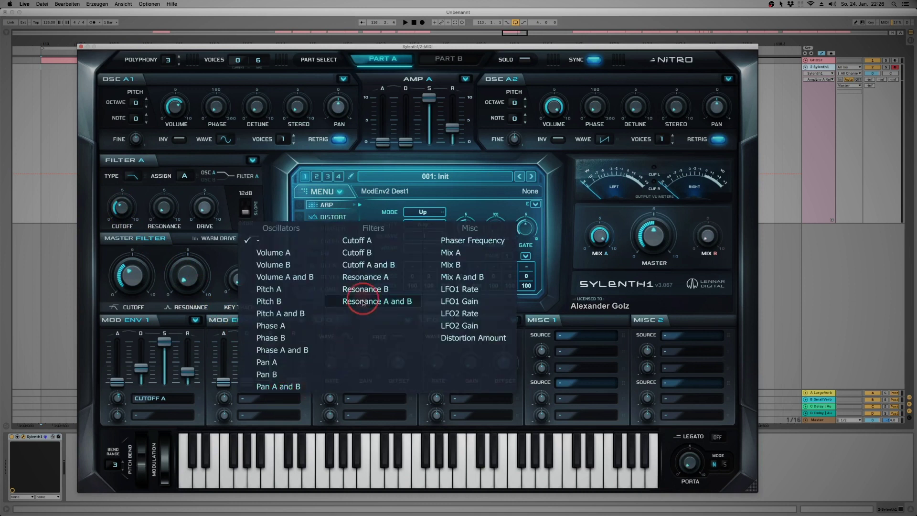
{"action": "left_click", "coordinate": [360, 244]}
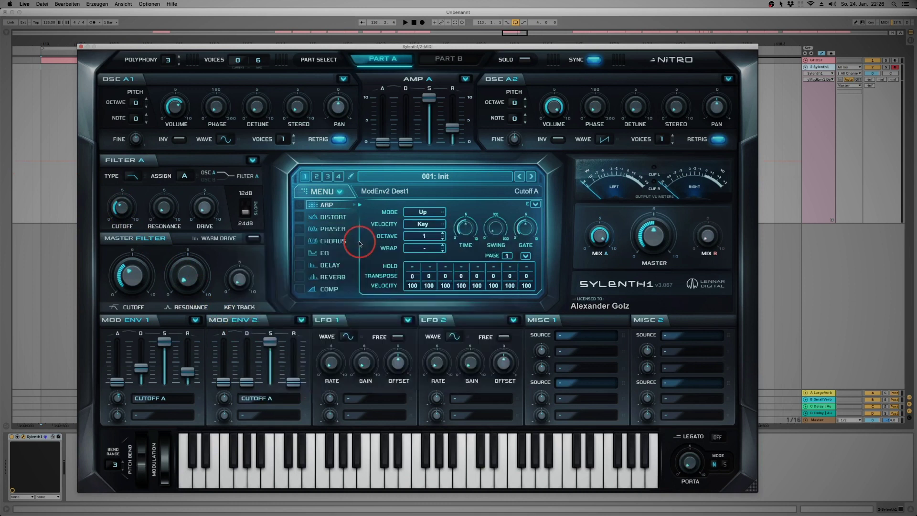
{"action": "left_click_drag", "start_coordinate": [270, 341], "coordinate": [248, 378]}
{"action": "left_click", "coordinate": [225, 399]}
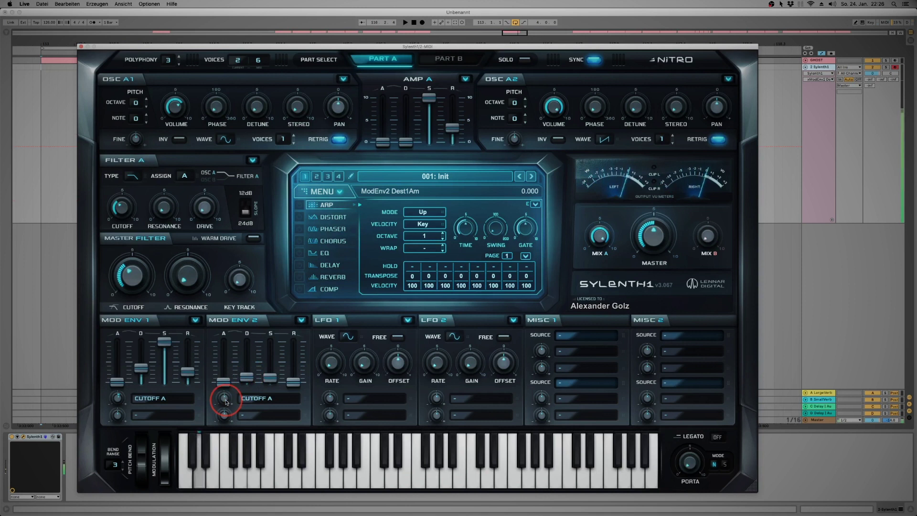
{"action": "left_click", "coordinate": [228, 385]}
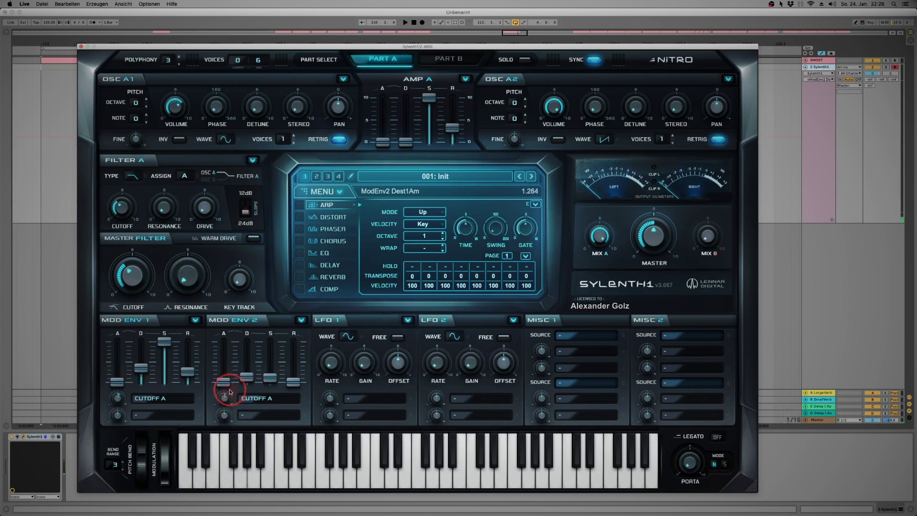
{"action": "left_click", "coordinate": [241, 380]}
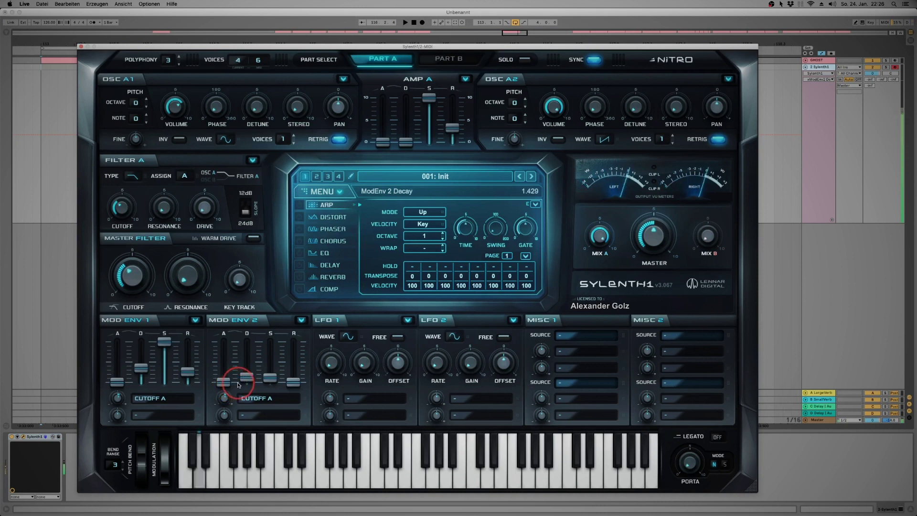
- Raise Filter A's drive and lower its cutoff to about 2.7
{"action": "left_click", "coordinate": [124, 211]}
{"action": "mouse_move", "coordinate": [124, 211]}
{"action": "left_mouse_down"}
{"action": "mouse_move", "coordinate": [125, 188]}
{"action": "mouse_move", "coordinate": [120, 210]}
{"action": "mouse_move", "coordinate": [112, 206]}
{"action": "mouse_move", "coordinate": [117, 222]}
{"action": "left_mouse_up"}
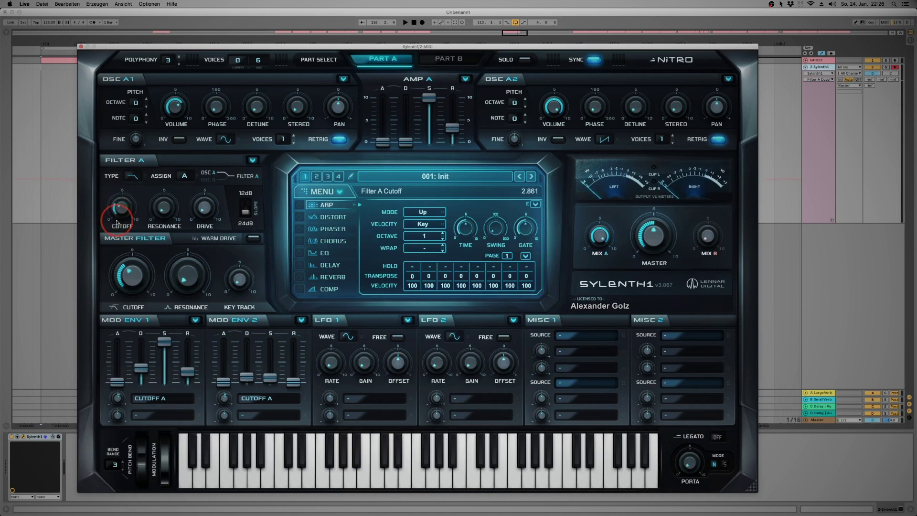
{"action": "left_click", "coordinate": [204, 211]}
{"action": "left_click_drag", "start_coordinate": [206, 214], "coordinate": [202, 184]}
{"action": "mouse_move", "coordinate": [122, 208]}
{"action": "left_mouse_down"}
{"action": "mouse_move", "coordinate": [122, 186]}
{"action": "mouse_move", "coordinate": [119, 206]}
{"action": "left_mouse_up"}
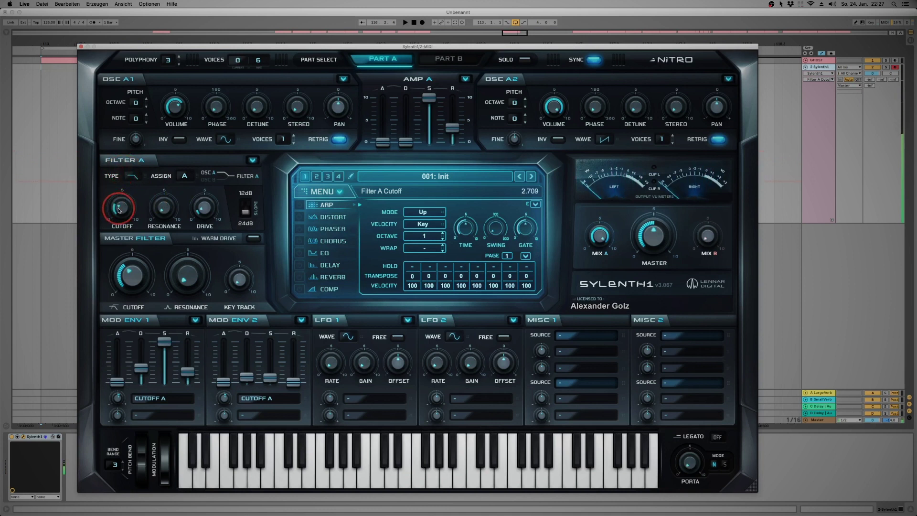
- Raise the detune of both oscillators slightly, A2 to about 1.15, and readjust Filter A's cutoff
{"action": "left_click_drag", "start_coordinate": [254, 107], "coordinate": [252, 90]}
{"action": "left_click_drag", "start_coordinate": [636, 106], "coordinate": [633, 80]}
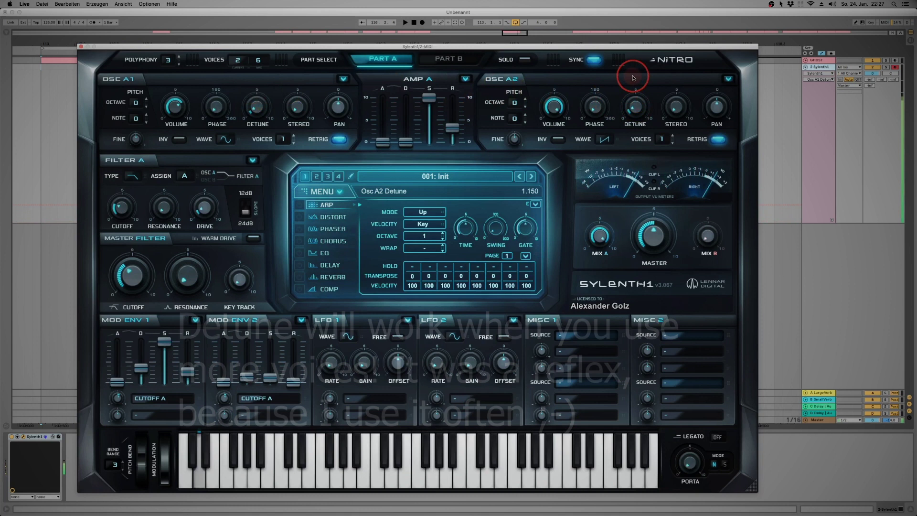
{"action": "mouse_move", "coordinate": [120, 210]}
{"action": "left_mouse_down"}
{"action": "mouse_move", "coordinate": [120, 157]}
{"action": "mouse_move", "coordinate": [119, 198]}
{"action": "mouse_move", "coordinate": [128, 207]}
{"action": "left_mouse_up"}
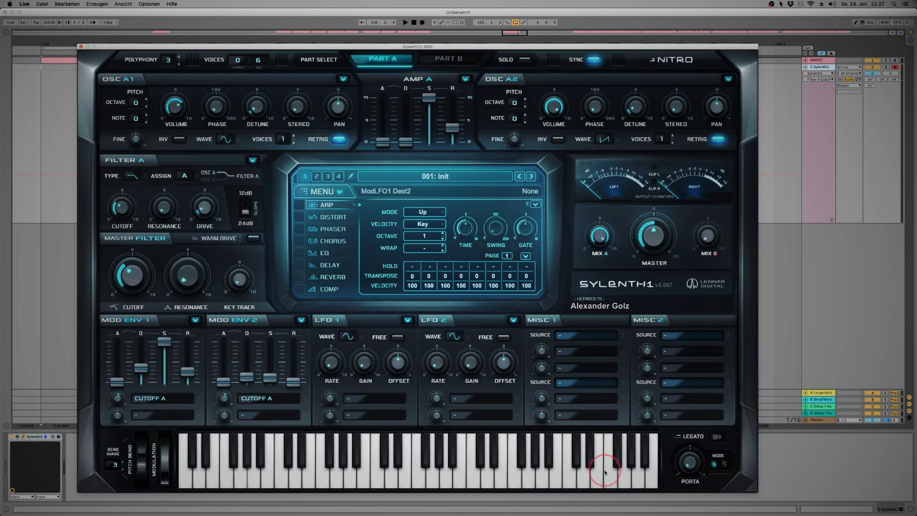
- Turn on mono legato and raise the portamento amount
{"action": "left_click", "coordinate": [719, 438]}
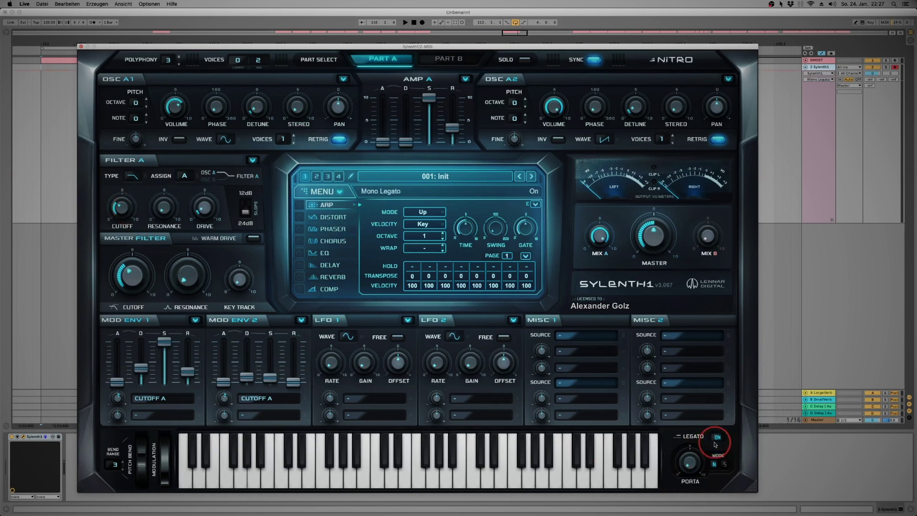
{"action": "left_click_drag", "start_coordinate": [691, 468], "coordinate": [687, 380]}
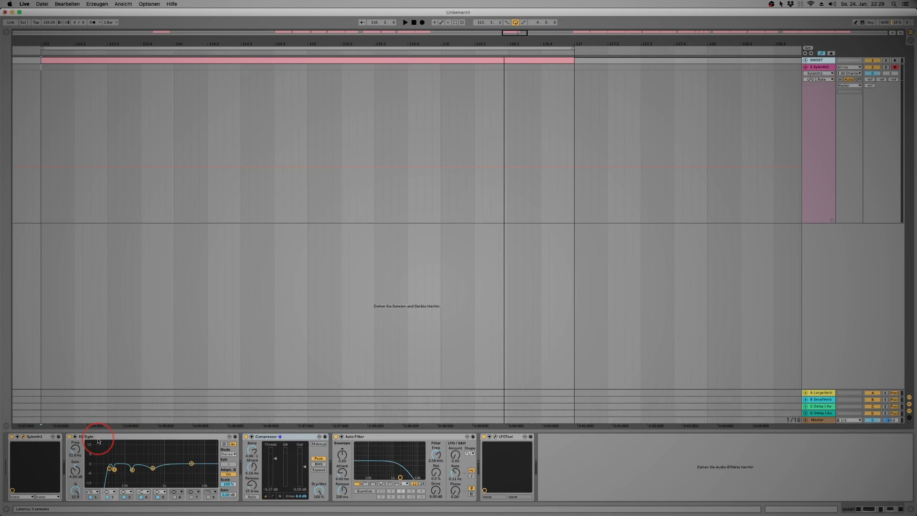
- Examine the EQ Eight bands and the LFOTool curve in the Sylenth1 track's effect chain
{"action": "left_click", "coordinate": [97, 498]}
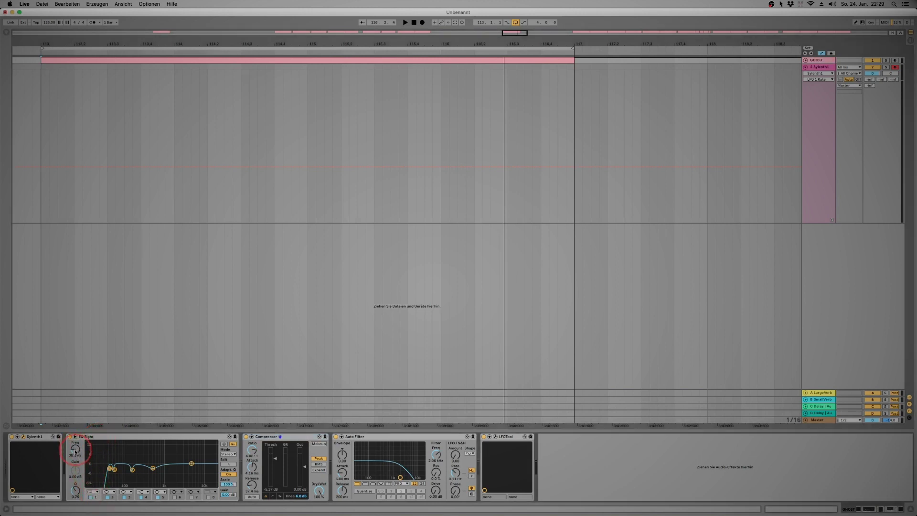
{"action": "left_click_drag", "start_coordinate": [115, 480], "coordinate": [160, 473]}
{"action": "left_click", "coordinate": [497, 439]}
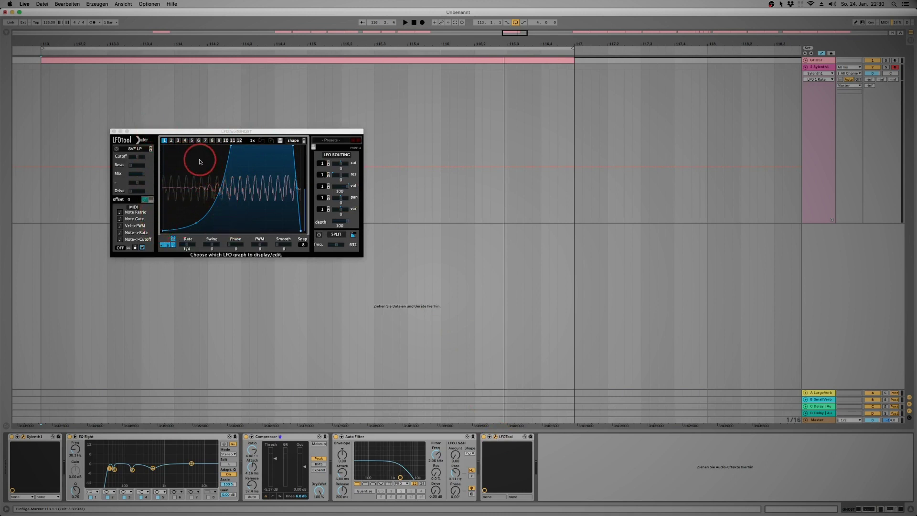
{"action": "left_click", "coordinate": [114, 132]}
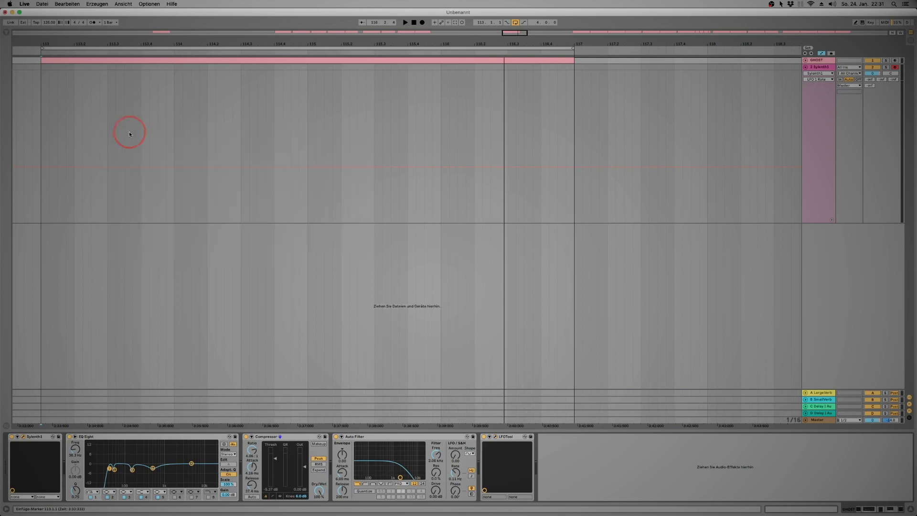
- Unfold the GHOST track and open its MIDI clip to inspect the note pattern
{"action": "left_click", "coordinate": [805, 60]}
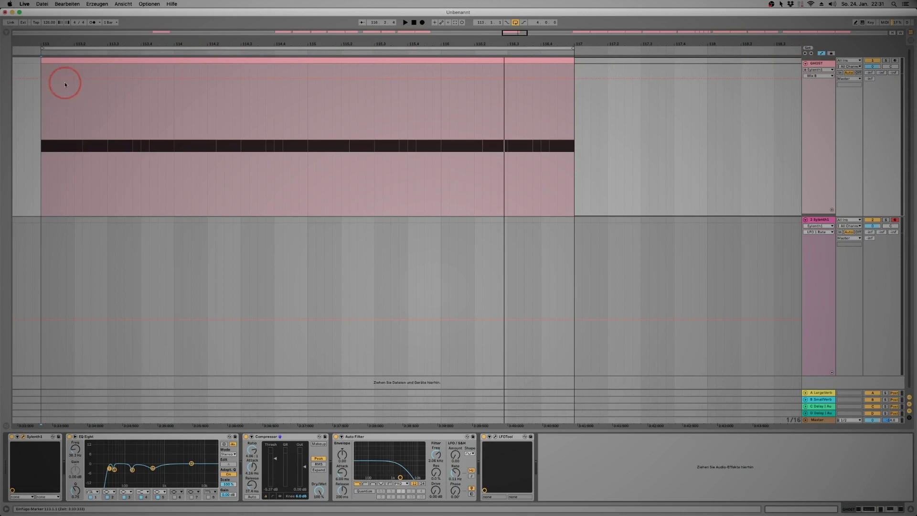
{"action": "double_click", "coordinate": [72, 62]}
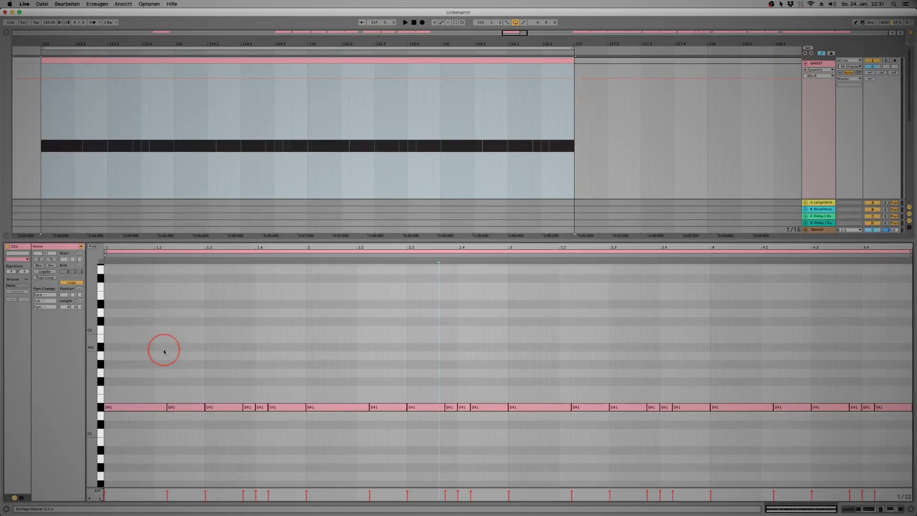